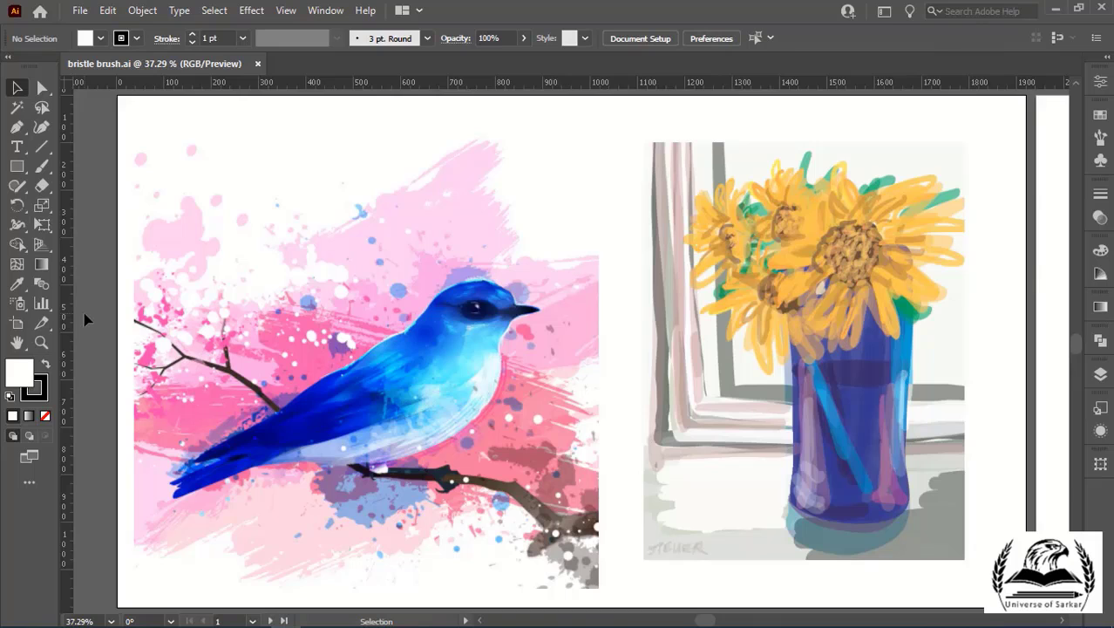
- Switch to Direct Selection, then scroll right past the portrait and make empty artboard 3 active and visible
key("a")
scroll(131, 331, "right", 1)
scroll(192, 336, "right", 4)
scroll(214, 341, "right", 2)
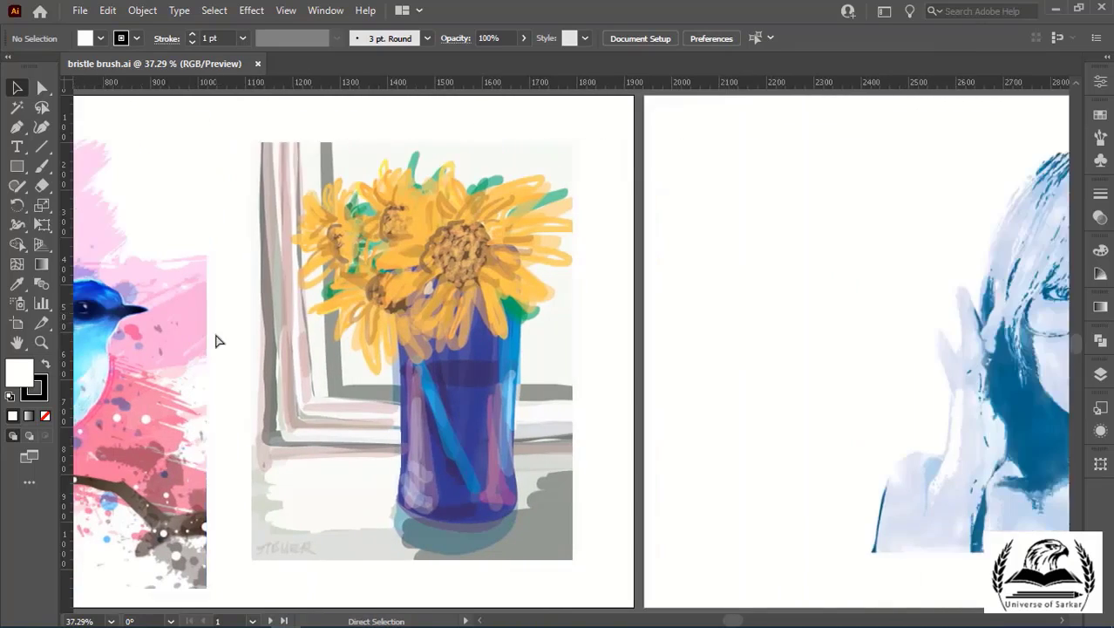
scroll(218, 341, "right", 3)
scroll(218, 342, "right", 3)
scroll(217, 341, "right", 2)
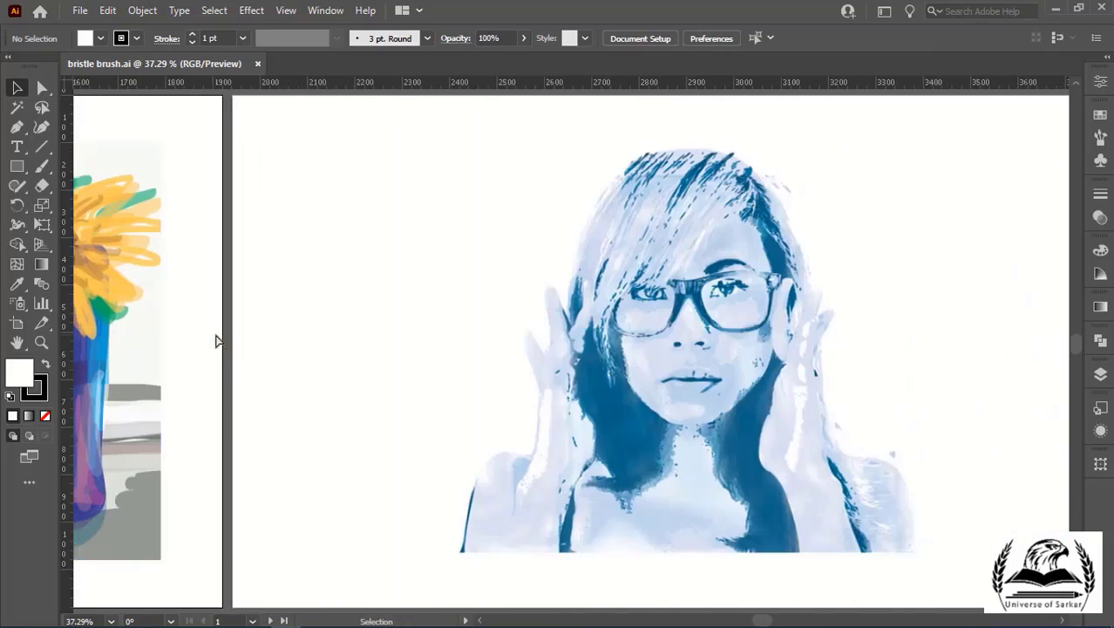
scroll(418, 323, "right", 2)
scroll(417, 324, "right", 1)
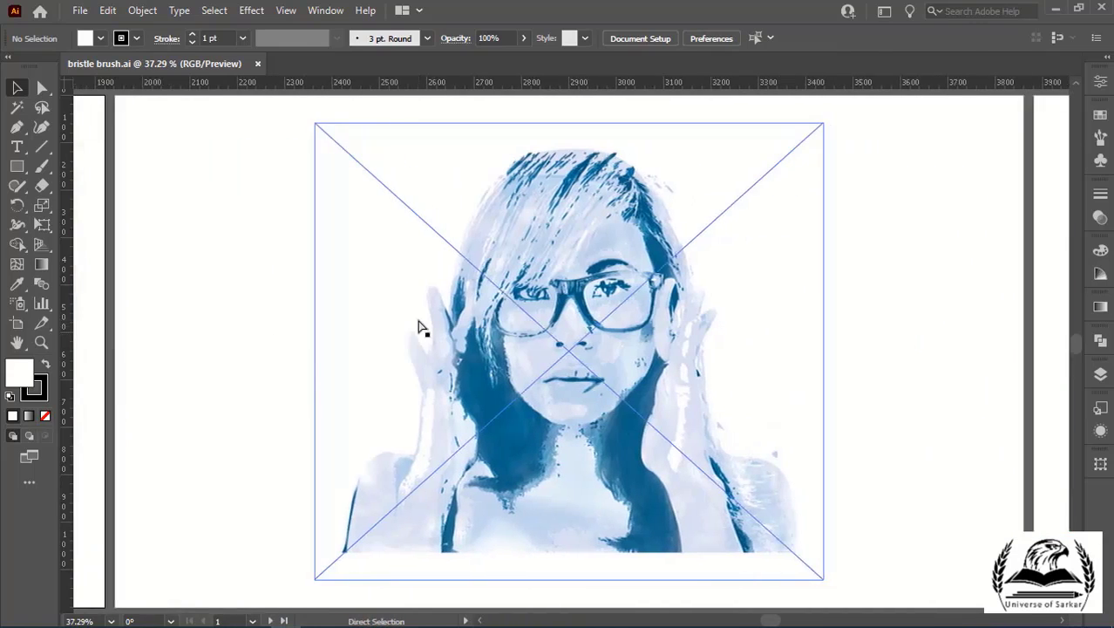
scroll(786, 361, "right", 3)
scroll(771, 358, "right", 2)
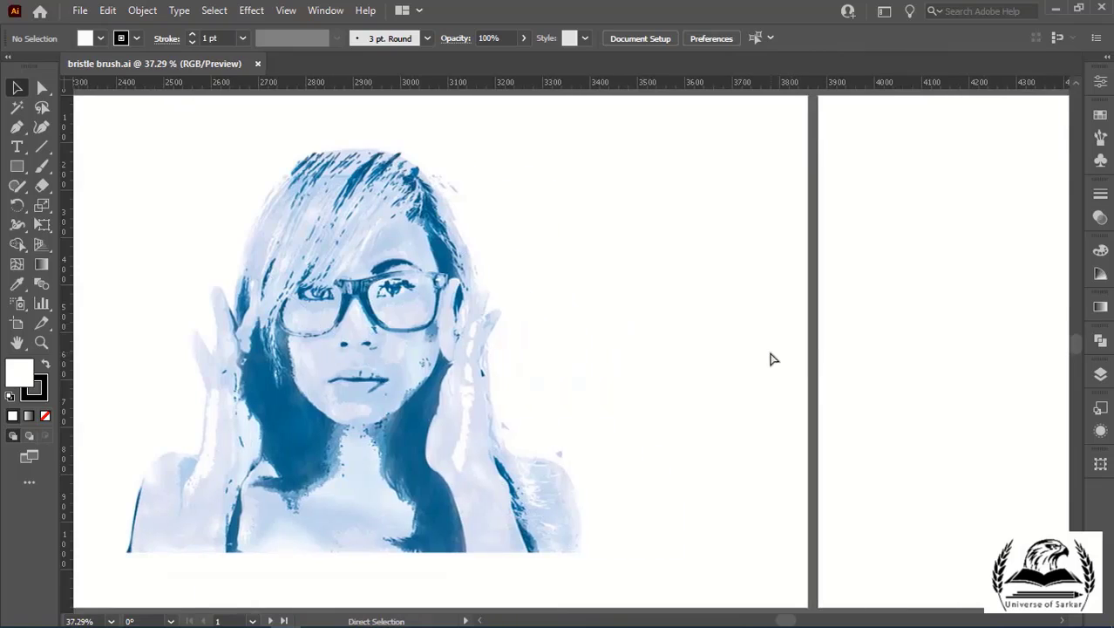
left_click(891, 375)
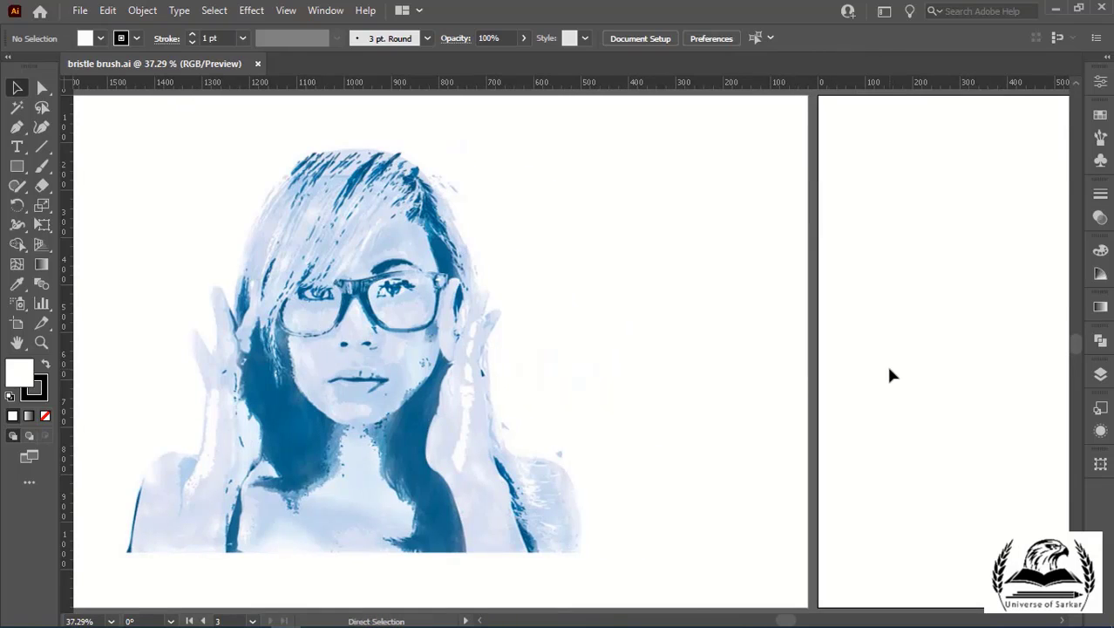
scroll(892, 375, "right", 10)
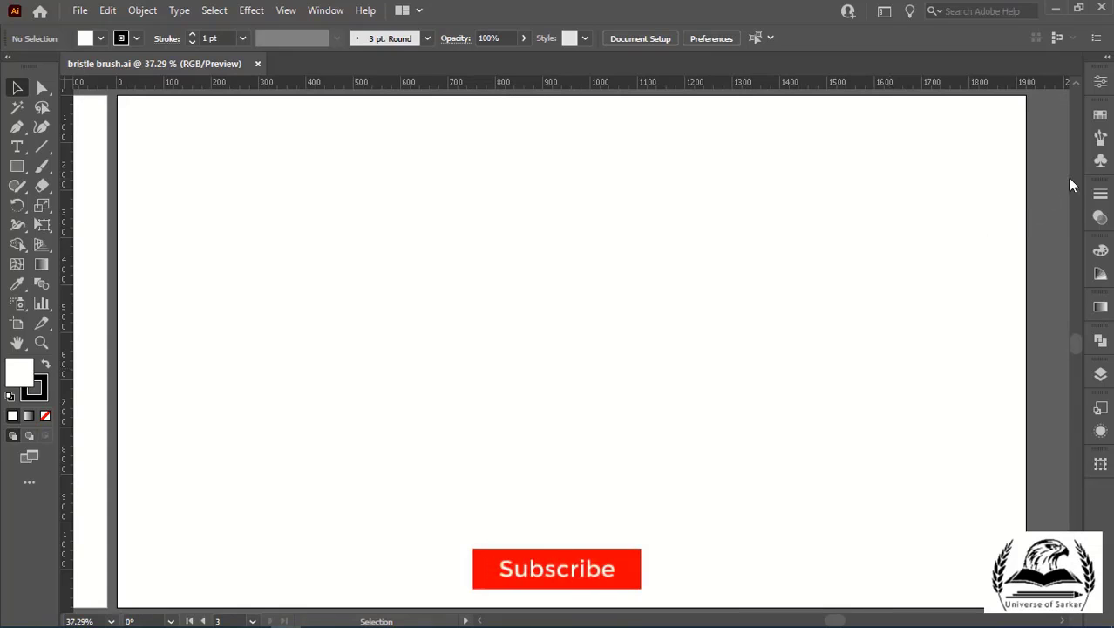
- Add the 6.00 Mop brush from the Bristle Brush Library to the document's Brushes panel, then close the library
left_click(1101, 139)
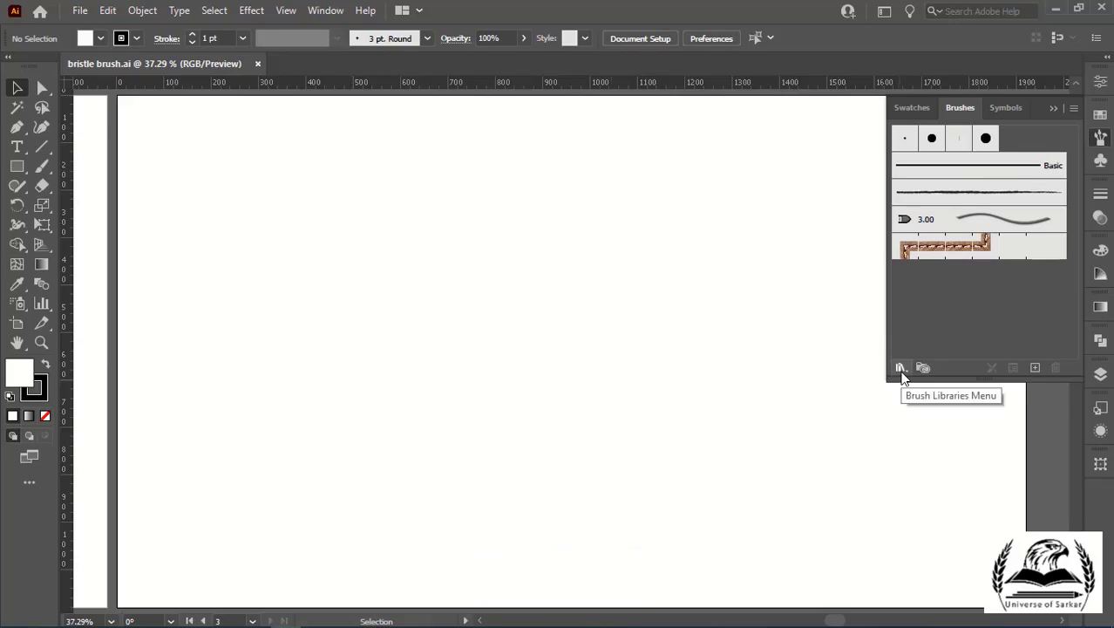
left_click(901, 370)
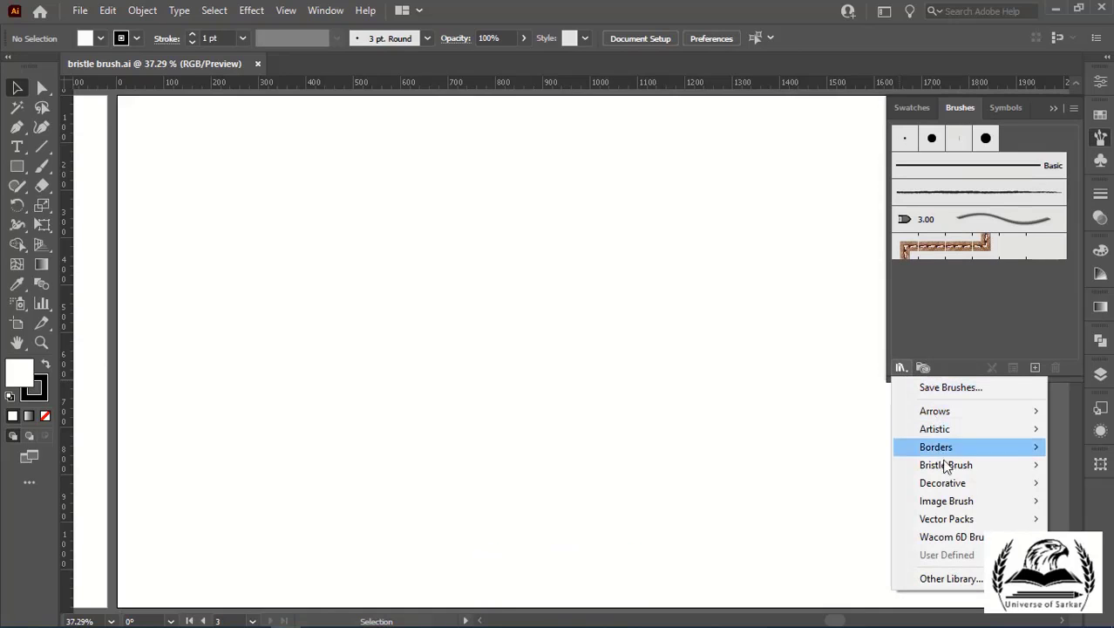
mouse_move(946, 464)
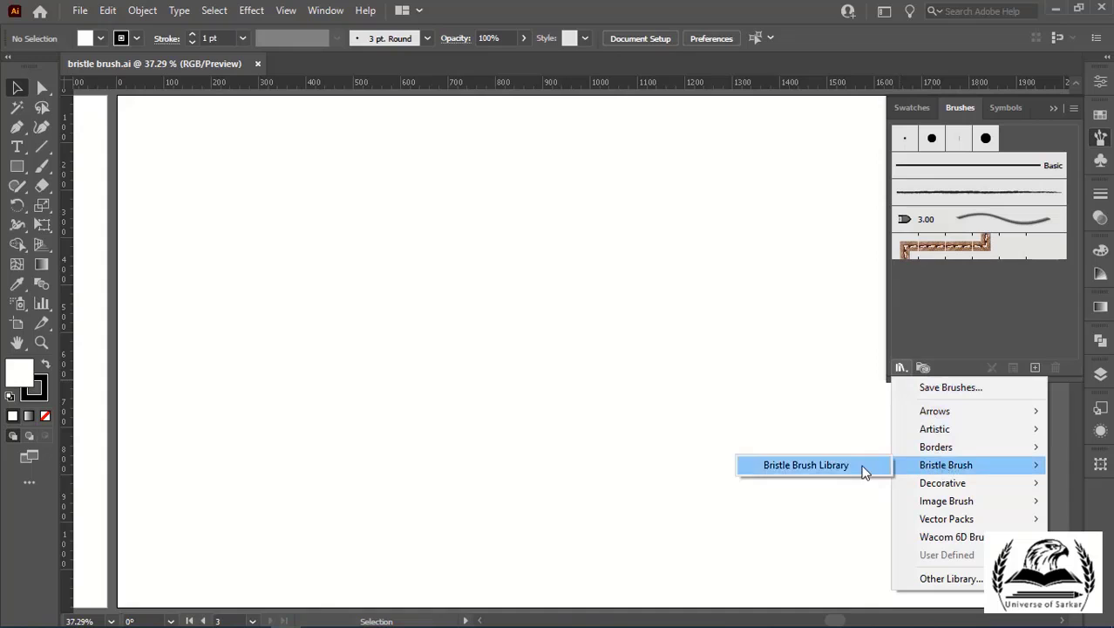
left_click(862, 467)
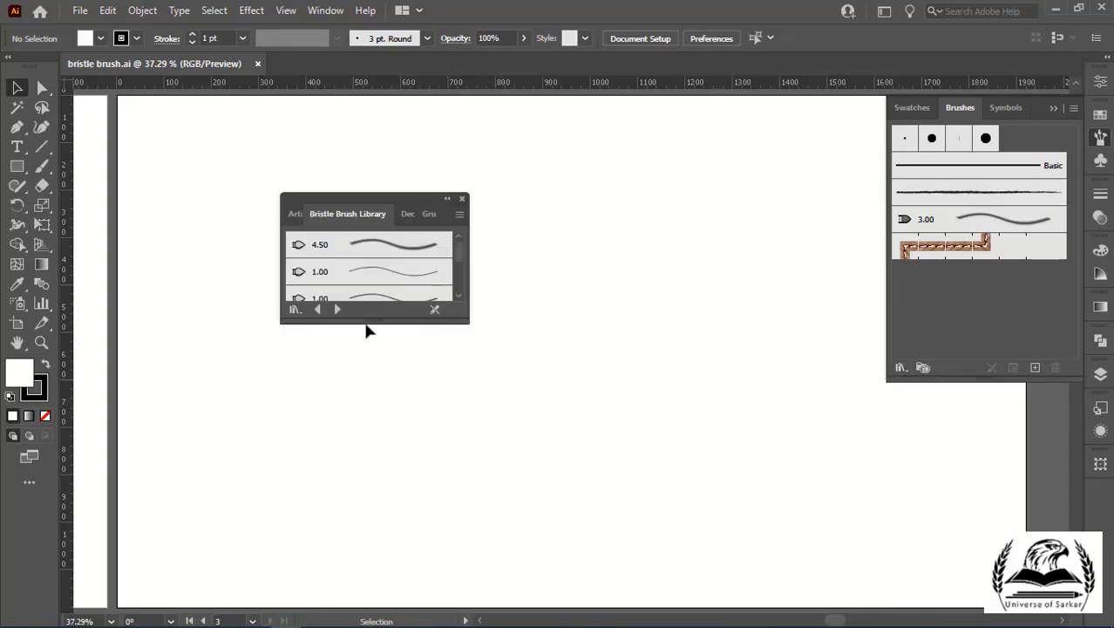
left_click_drag(367, 323, 366, 507)
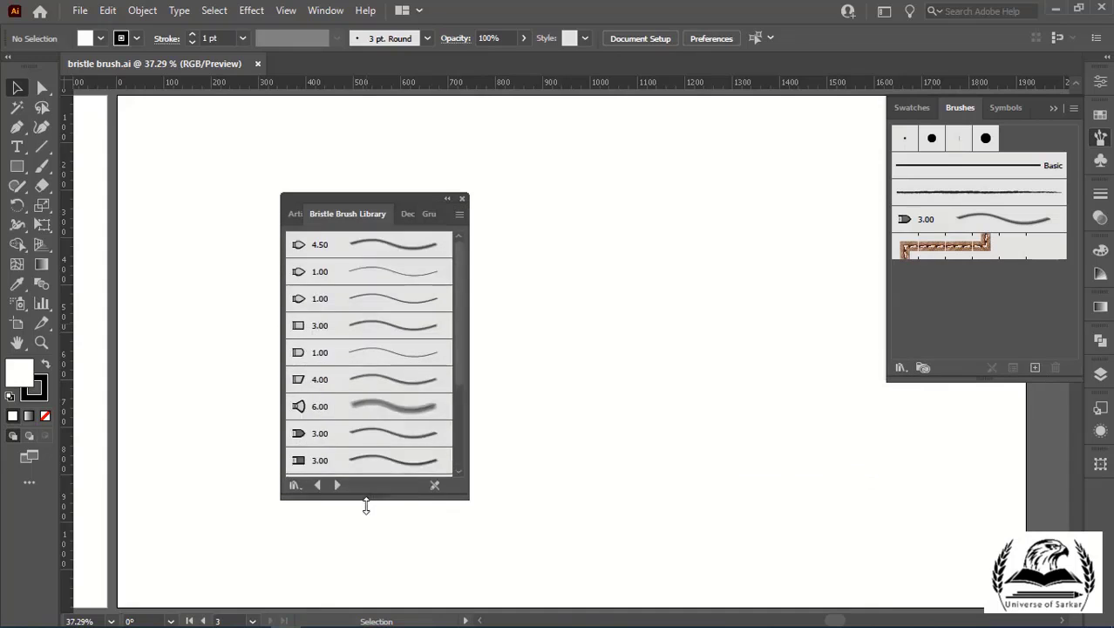
scroll(389, 382, "down", 5)
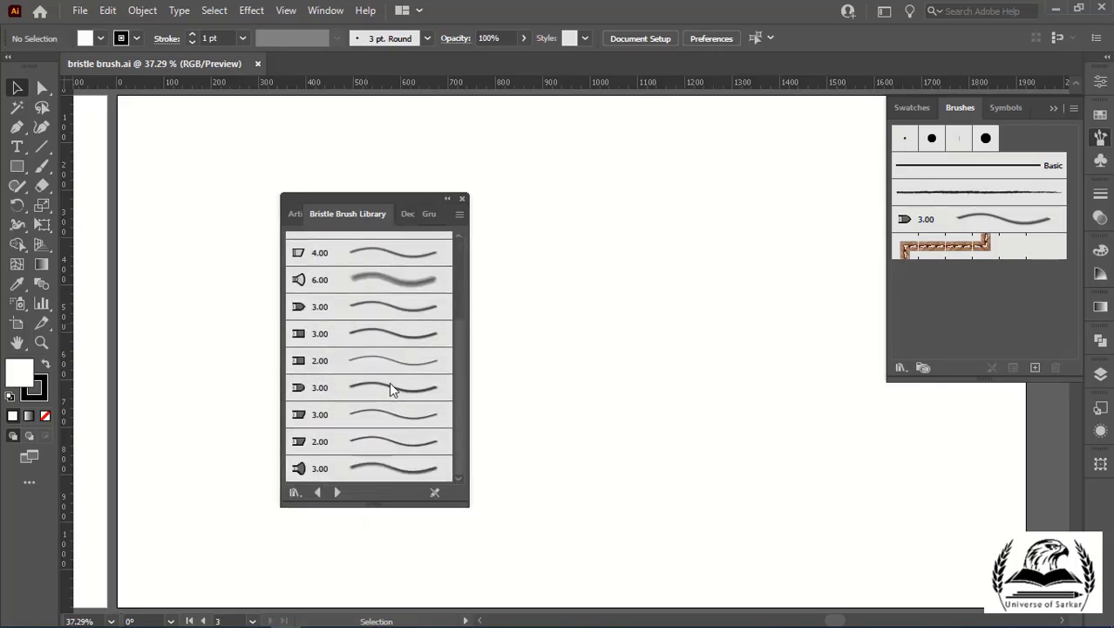
scroll(389, 381, "up", 2)
scroll(389, 382, "up", 3)
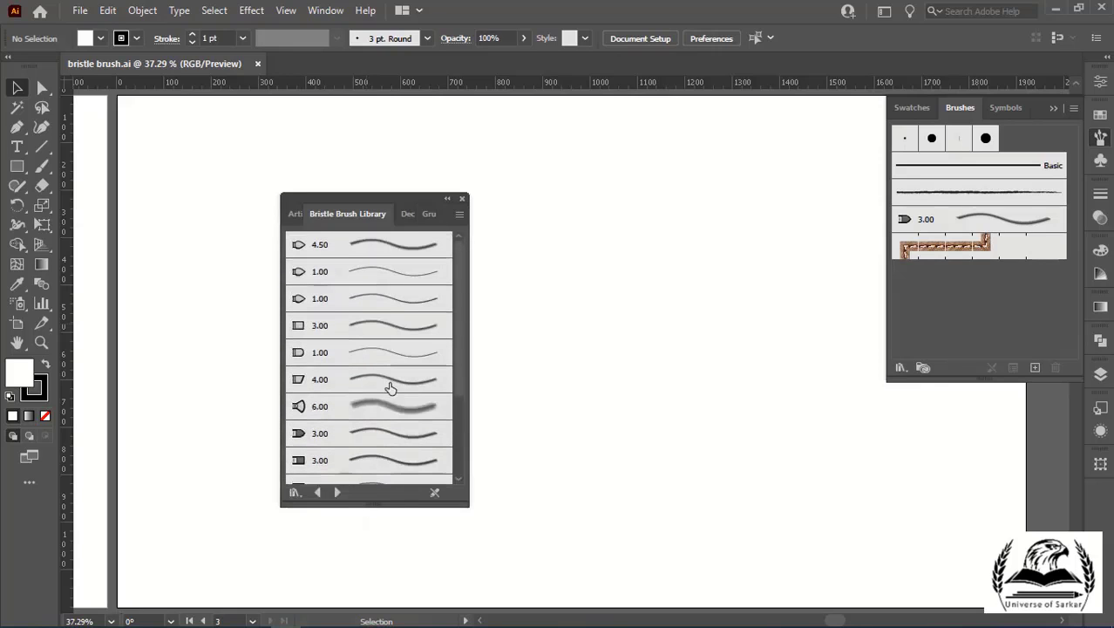
scroll(389, 382, "down", 5)
left_click(397, 281)
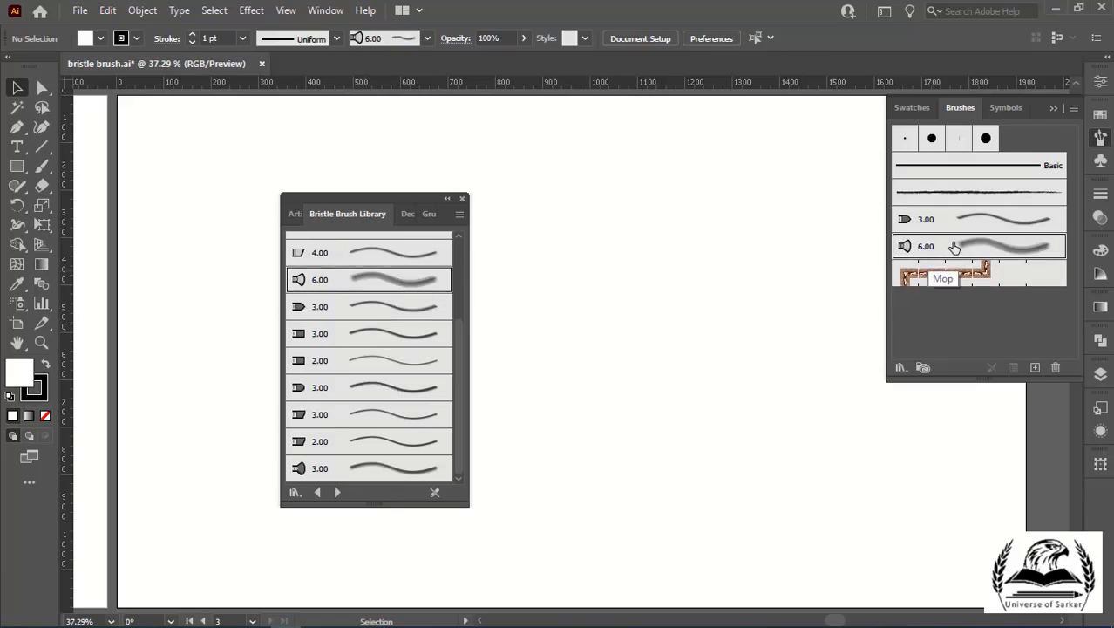
left_click(462, 199)
key("b")
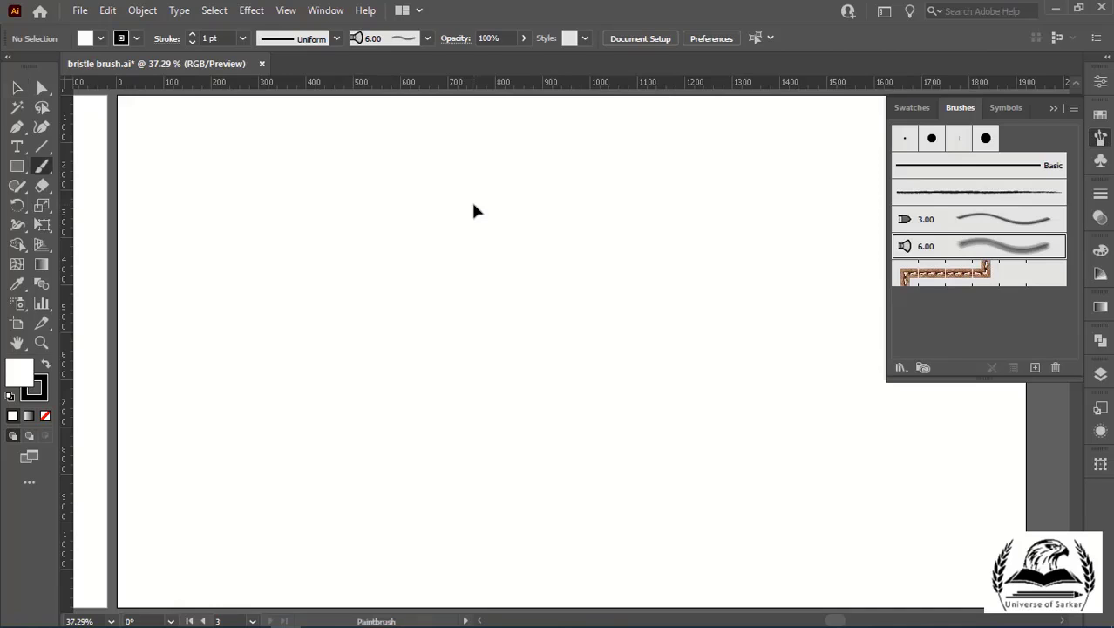
mouse_move(306, 229)
left_mouse_down()
mouse_move(517, 326)
mouse_move(613, 347)
left_mouse_up()
mouse_move(665, 236)
left_mouse_down()
mouse_move(612, 399)
mouse_move(424, 443)
left_mouse_up()
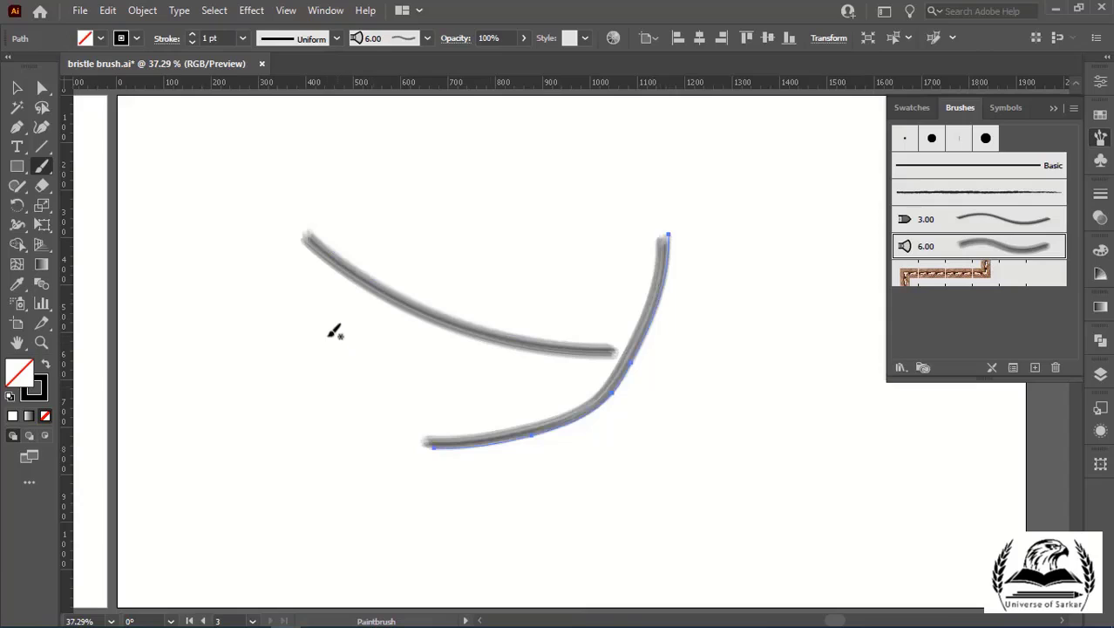
left_click(136, 39)
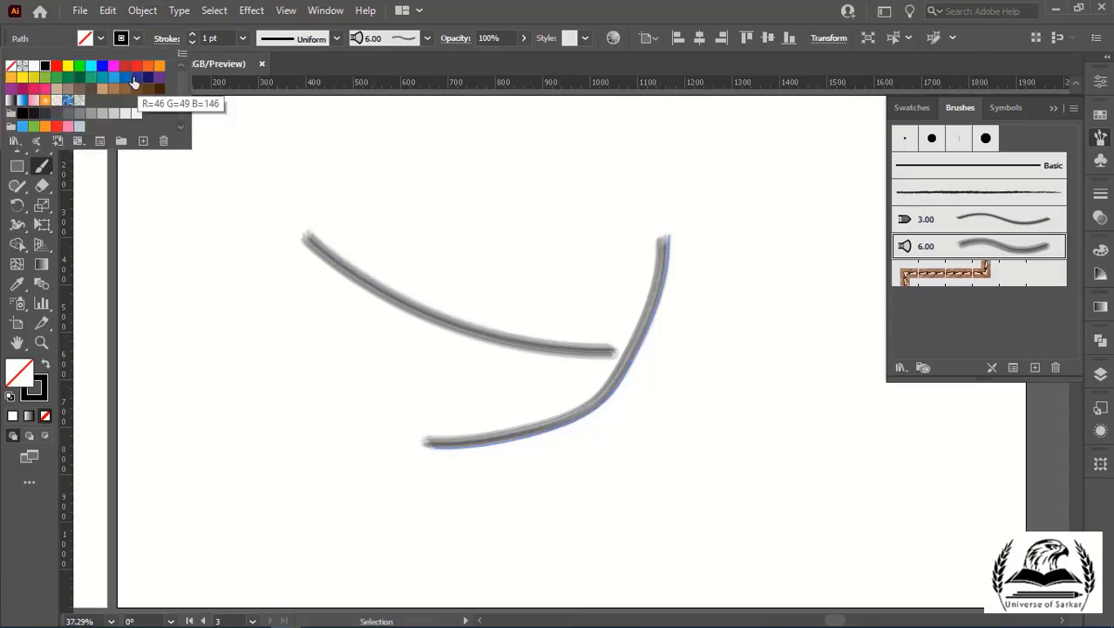
left_click(116, 77)
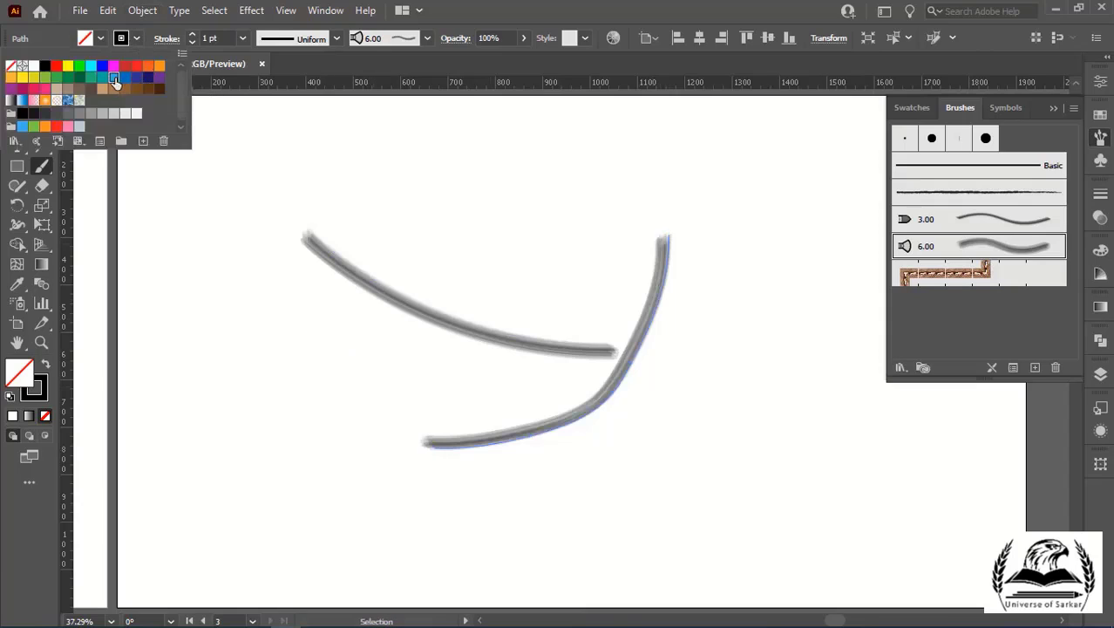
left_click(68, 77)
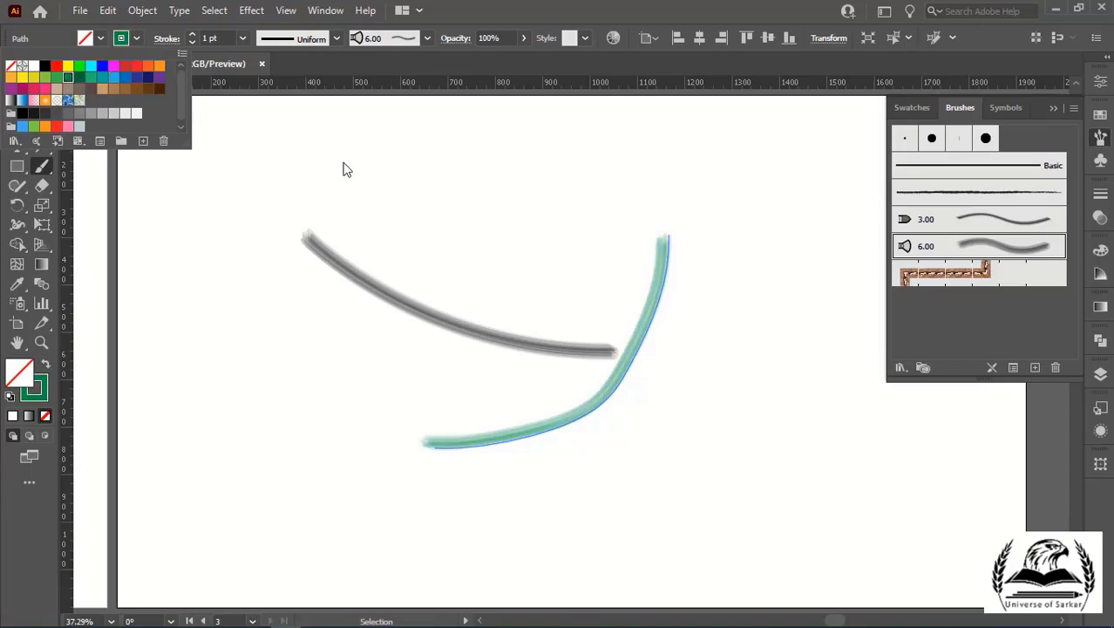
left_click(368, 232)
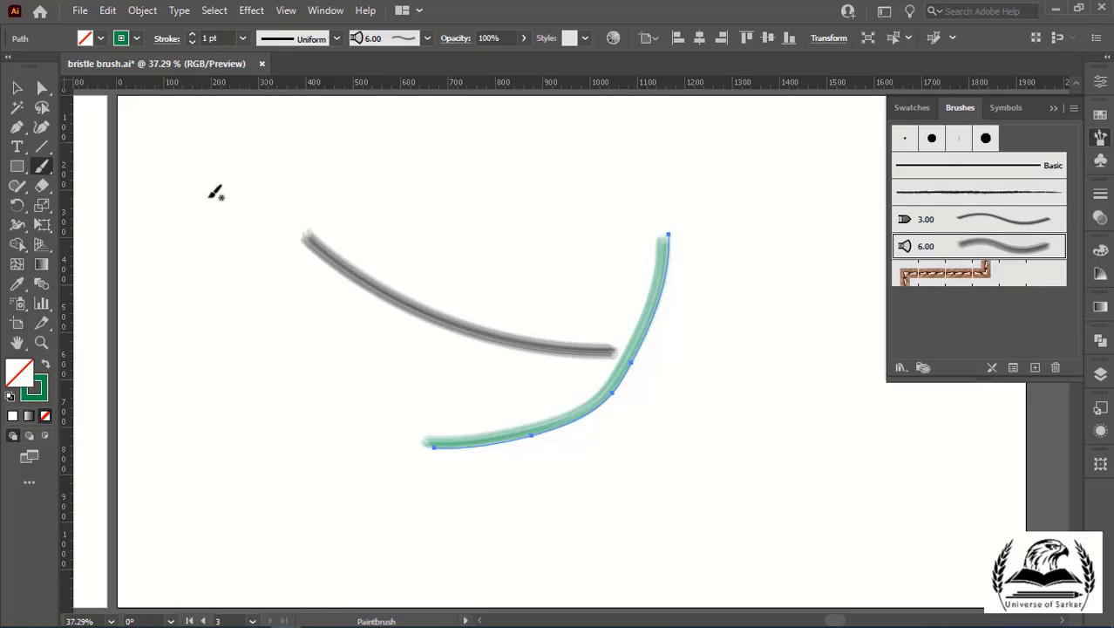
key("v")
left_click_drag(253, 203, 471, 346)
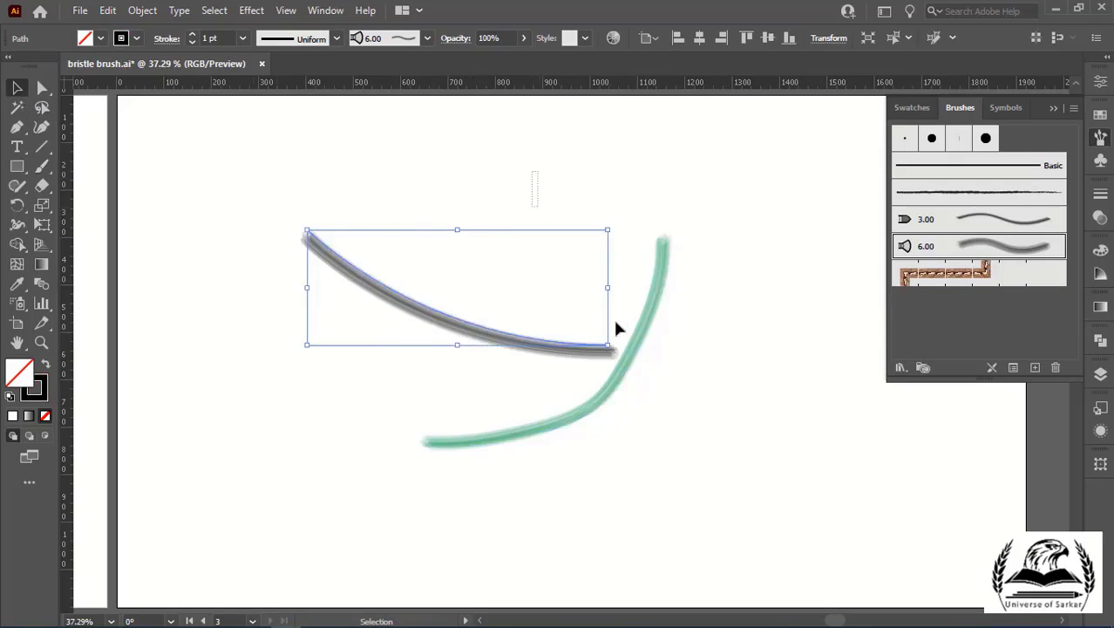
left_click_drag(588, 294, 722, 391)
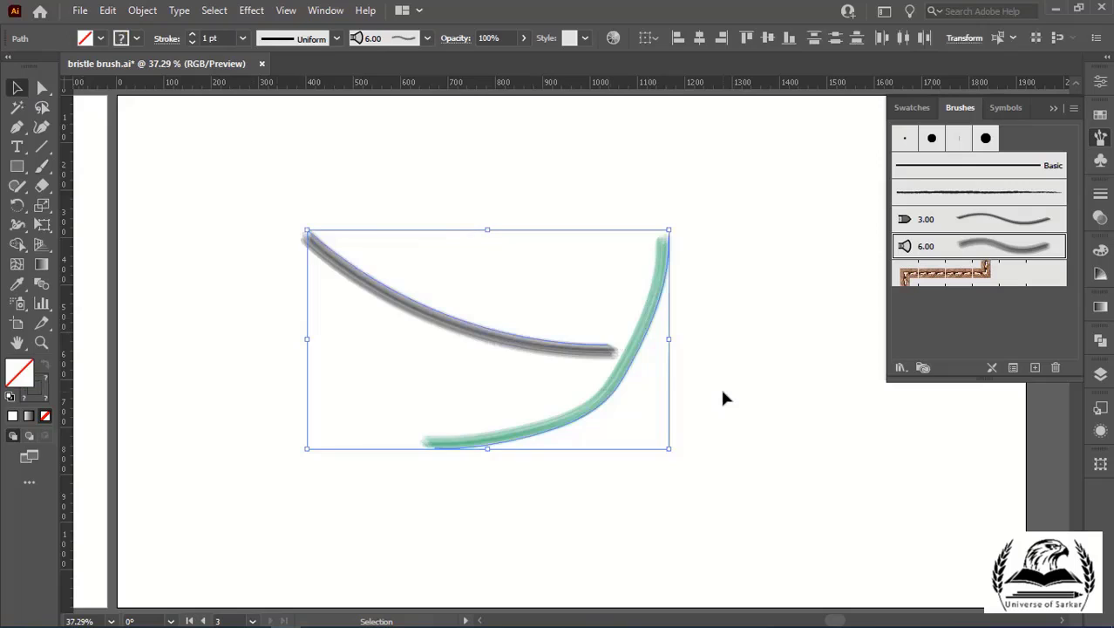
key("Delete")
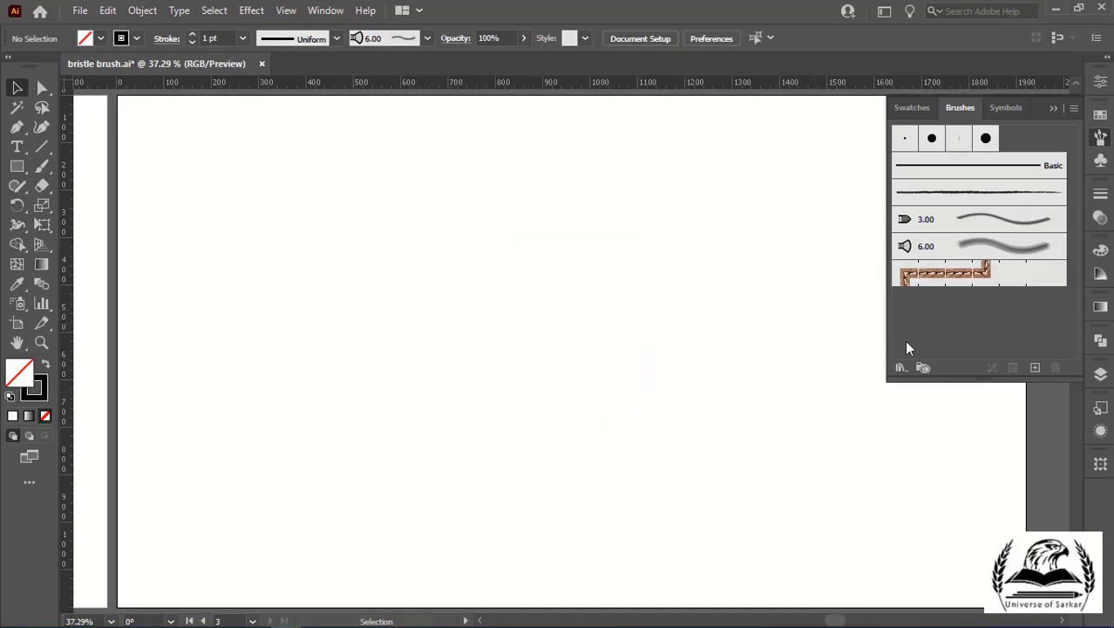
- Create a new Bristle Brush type and keep its shape as Round Point
left_click(1037, 369)
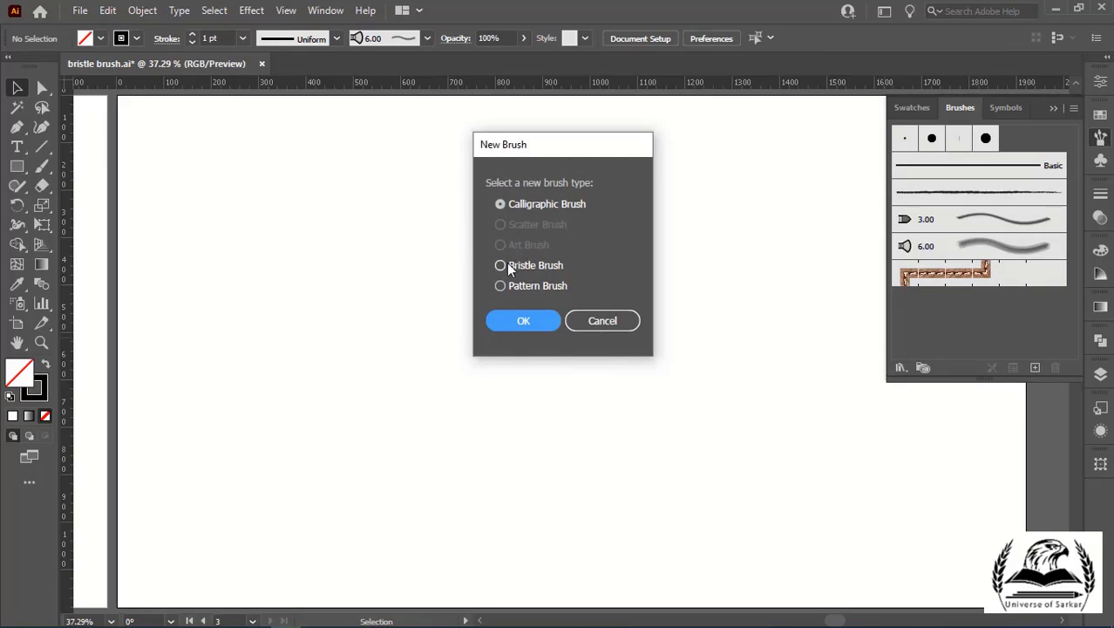
left_click(503, 265)
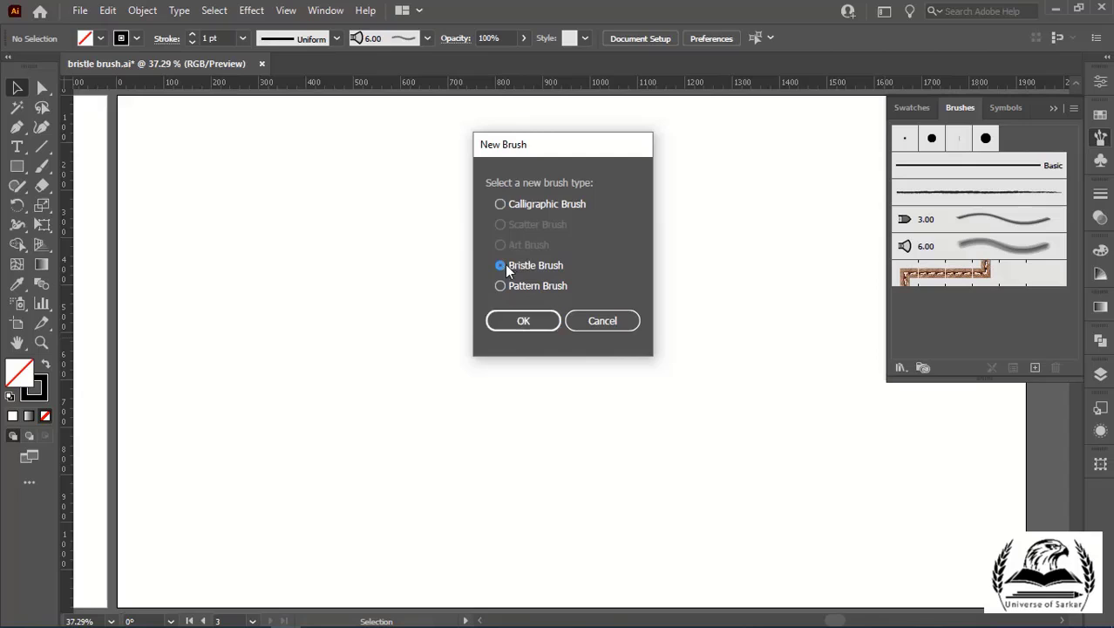
left_click(524, 321)
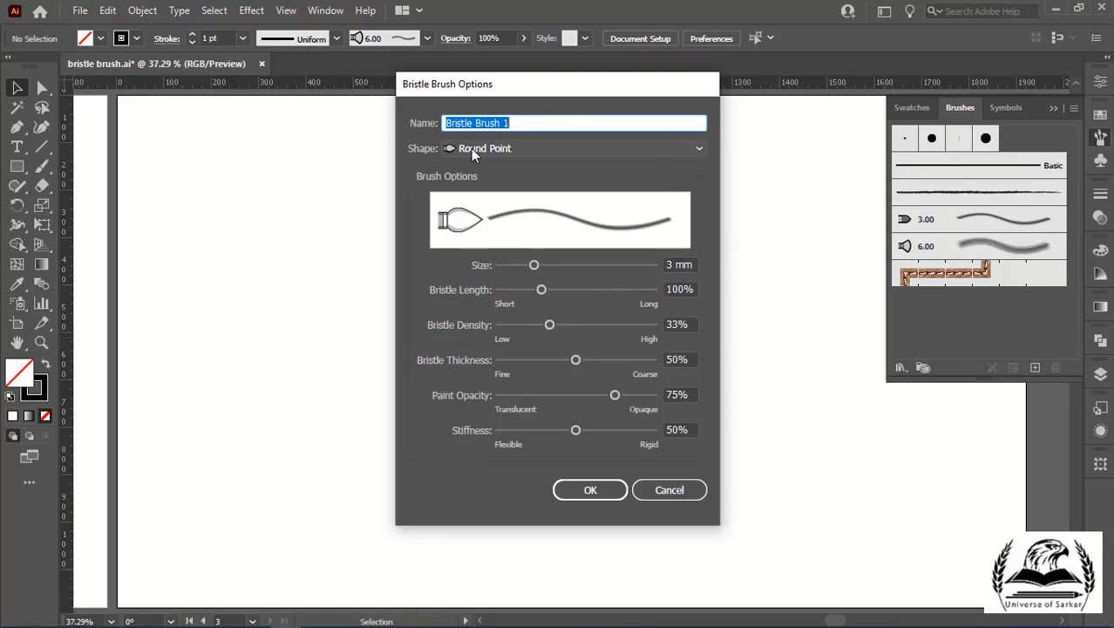
left_click(541, 152)
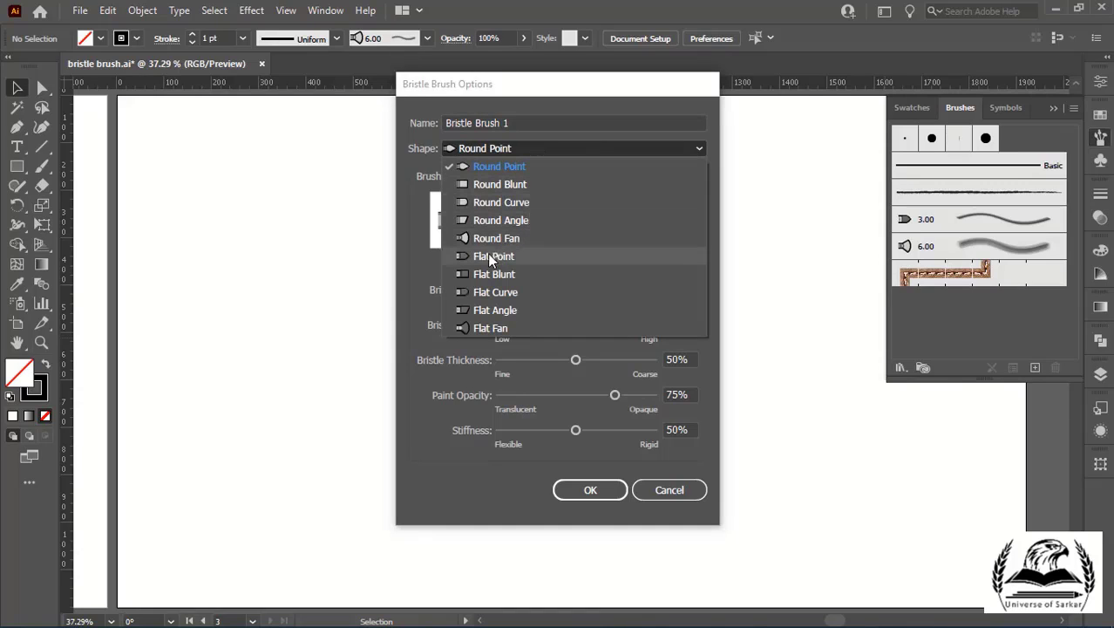
left_click(404, 281)
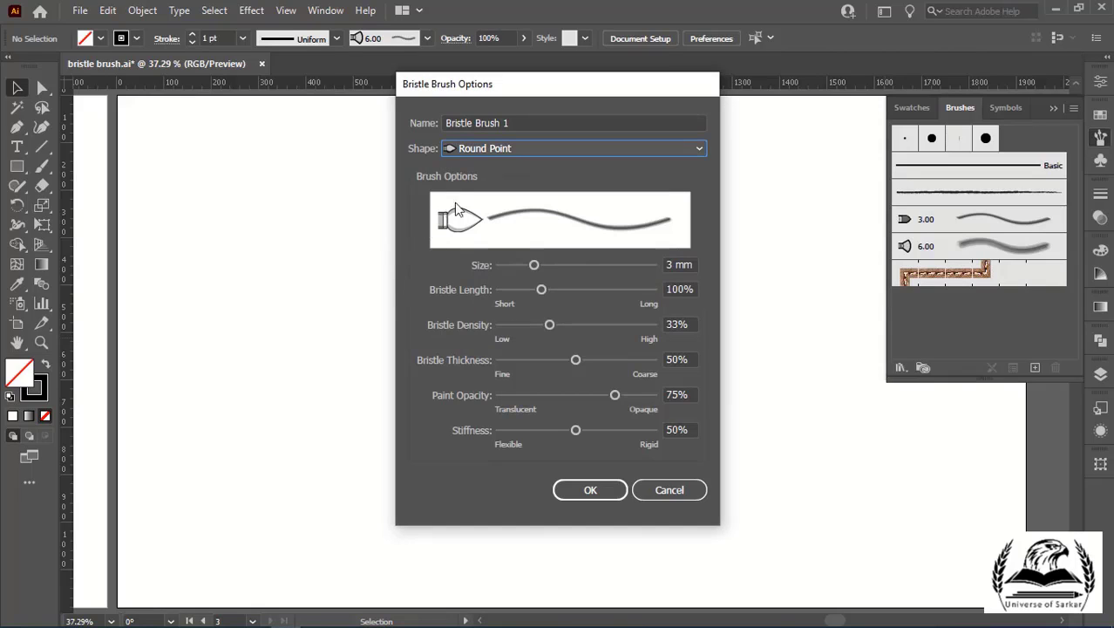
- Set the bristle brush size to 10 mm, density to 36% and thickness to 47%
left_click(681, 264)
key("Up")
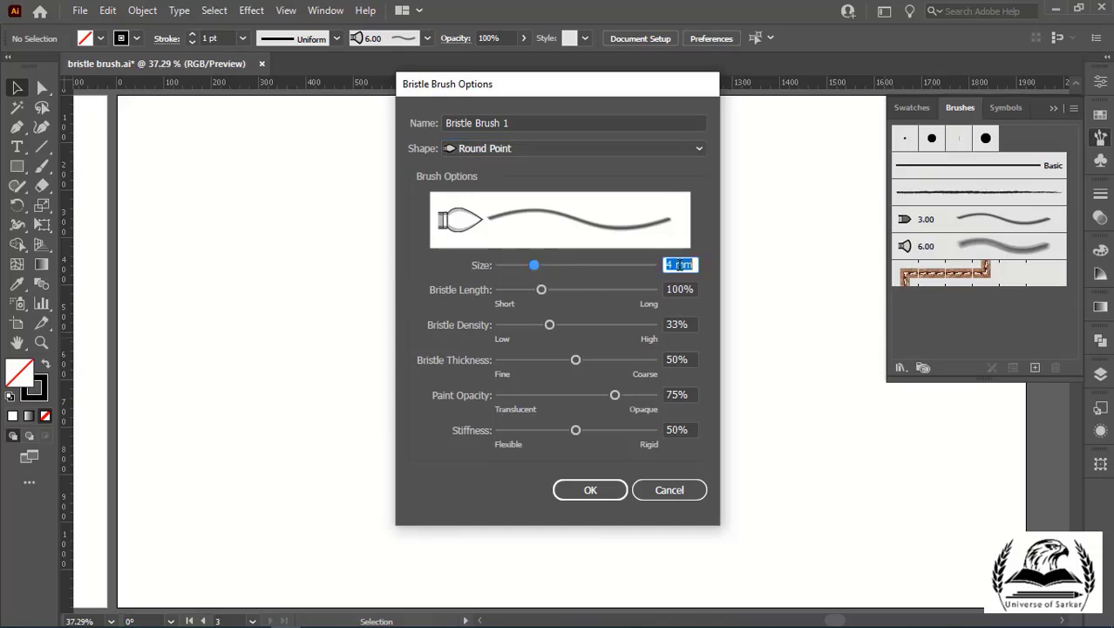
key("Up")
key("Up")
key("Up")
key("Up")
key("Up")
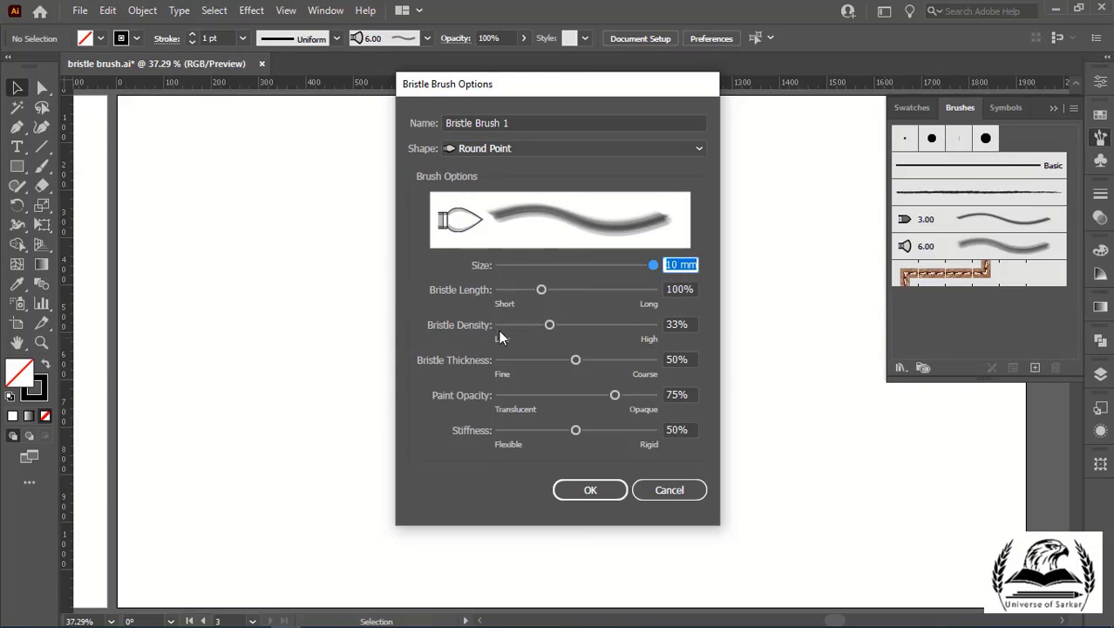
left_click(680, 324)
key("Up")
key("Up")
key("Up")
key("Up")
key("Up")
key("Up")
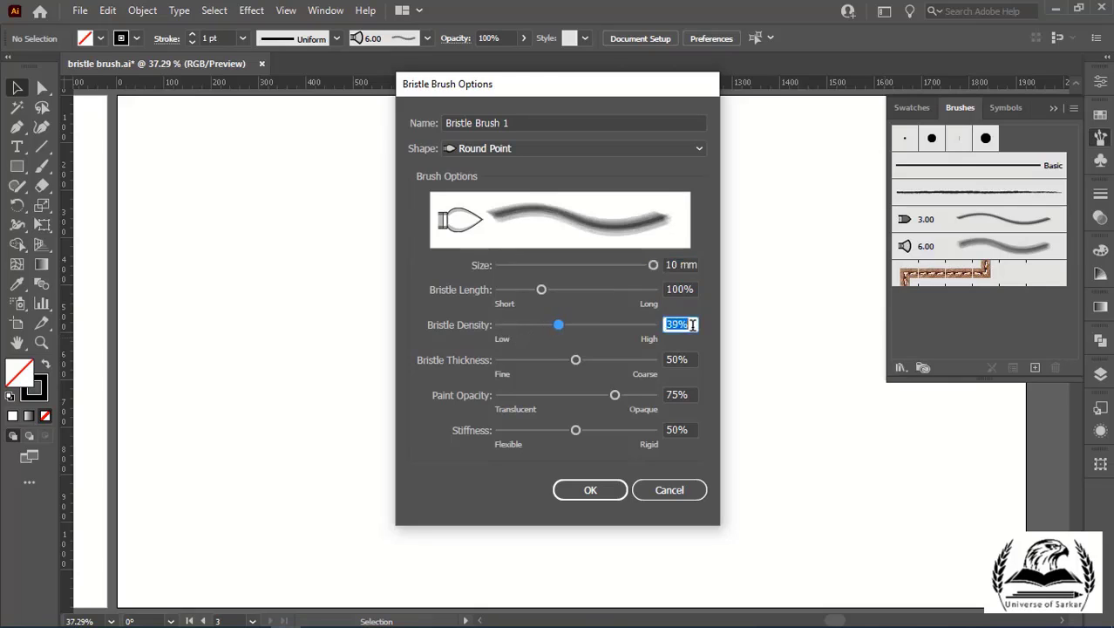
key("Down")
key("Down")
key("Down")
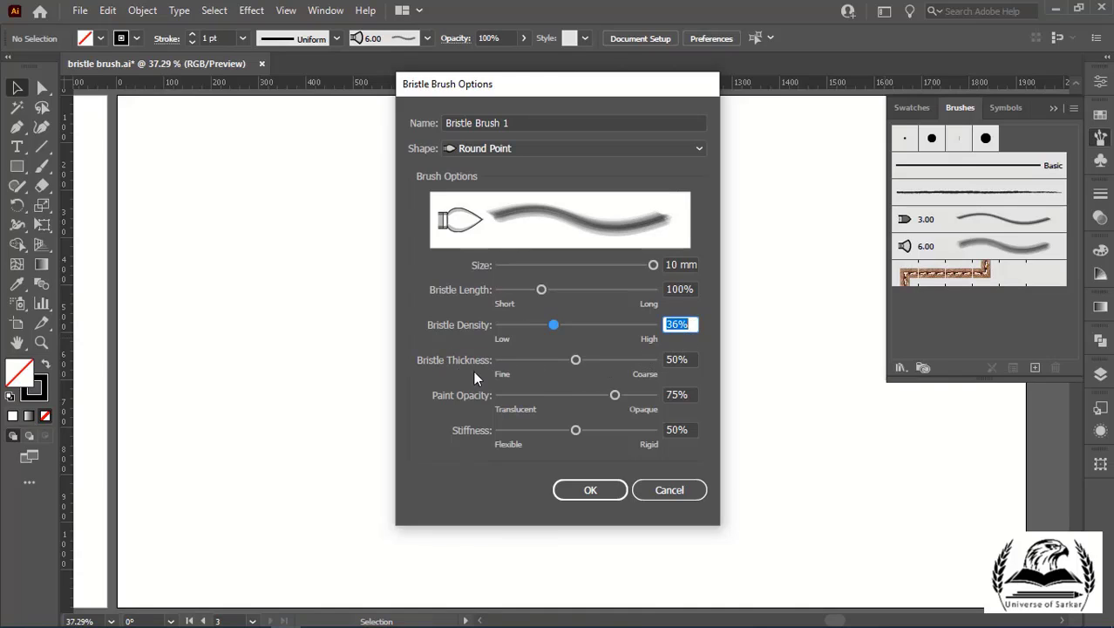
left_click(688, 360)
key("Down")
key("Down")
key("Down")
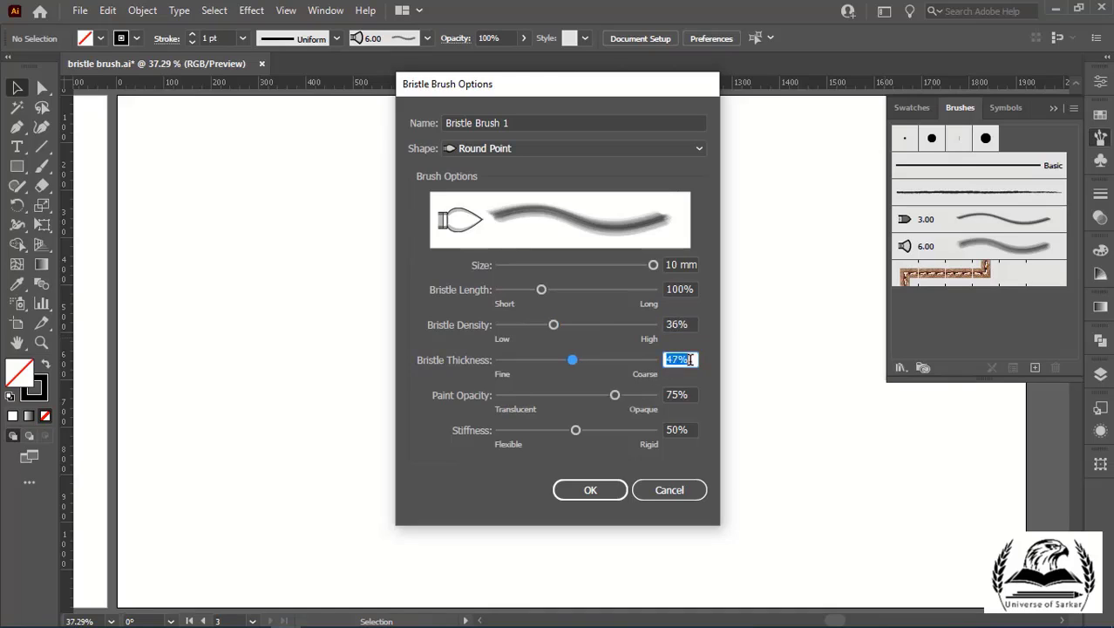
key("Down")
key("Up")
key("Down")
key("Up")
- Set paint opacity to 69% and stiffness to 45%, then save Bristle Brush 1
left_click(691, 395)
key("Down")
key("Down")
key("Down")
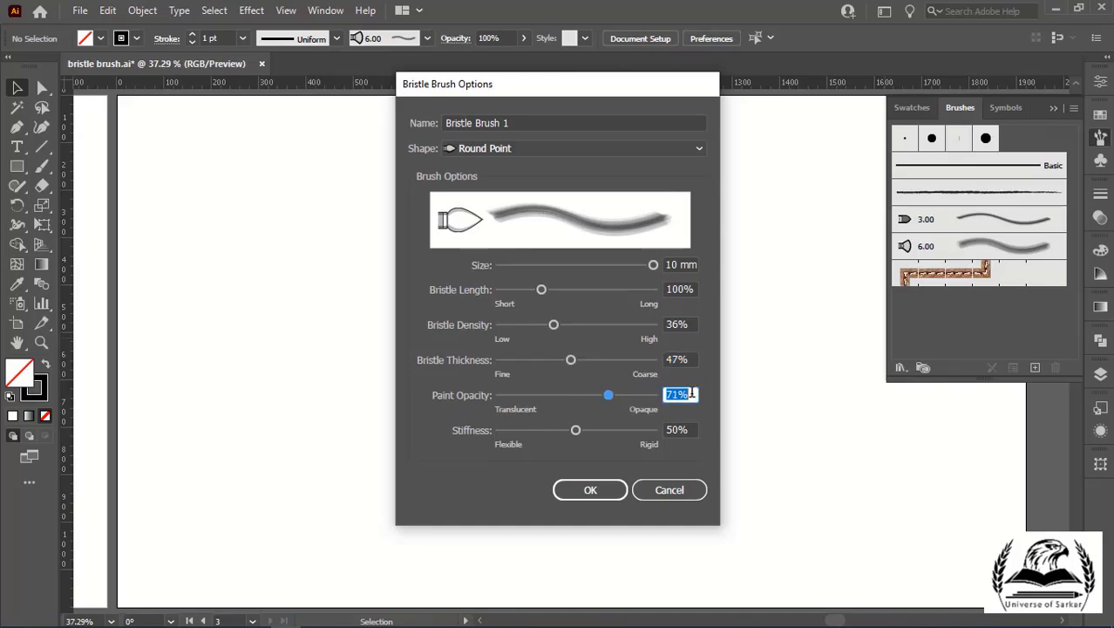
key("Down")
key("Down")
key("Down")
left_click(691, 429)
key("Down")
key("Down")
key("Down")
key("Down")
key("Down")
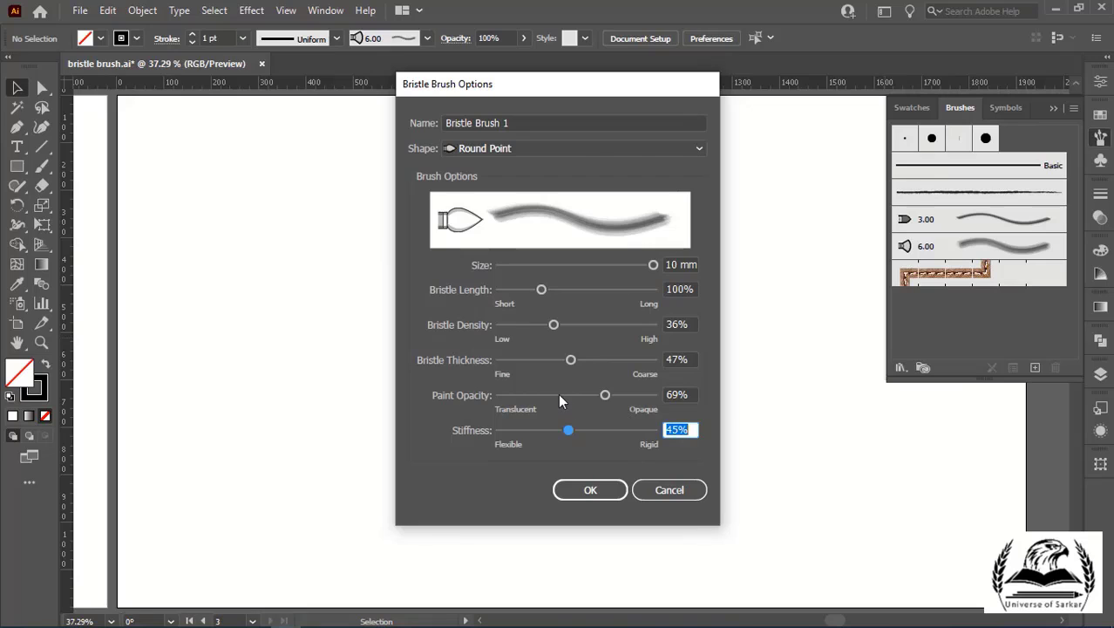
left_click(591, 491)
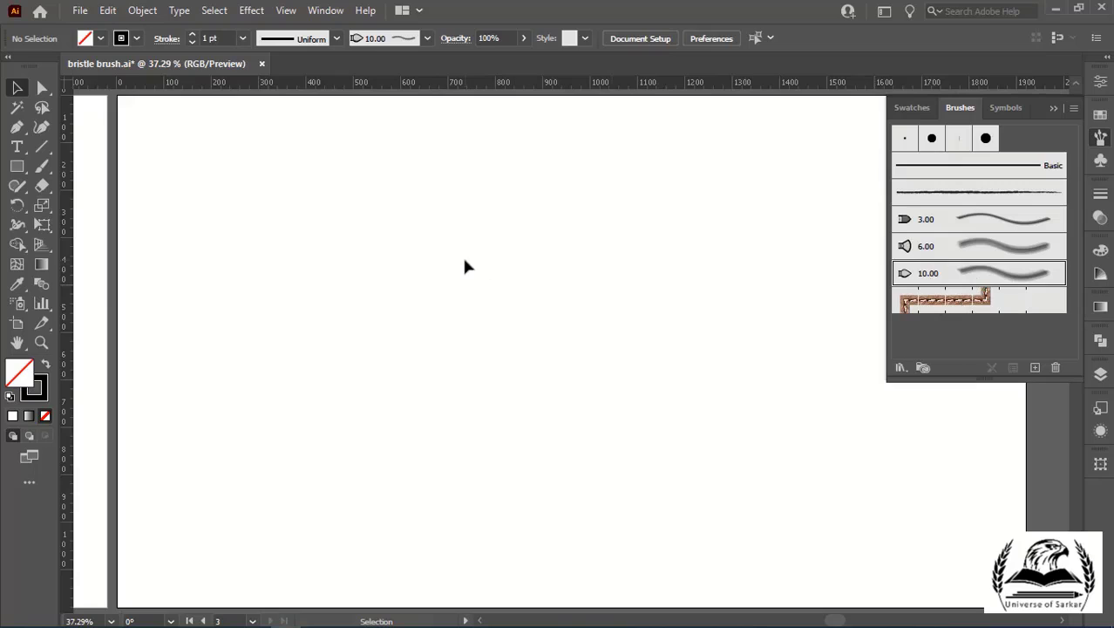
- Paint a curved upper-left stroke with the new brush, then make it 5 pt and green
key("b")
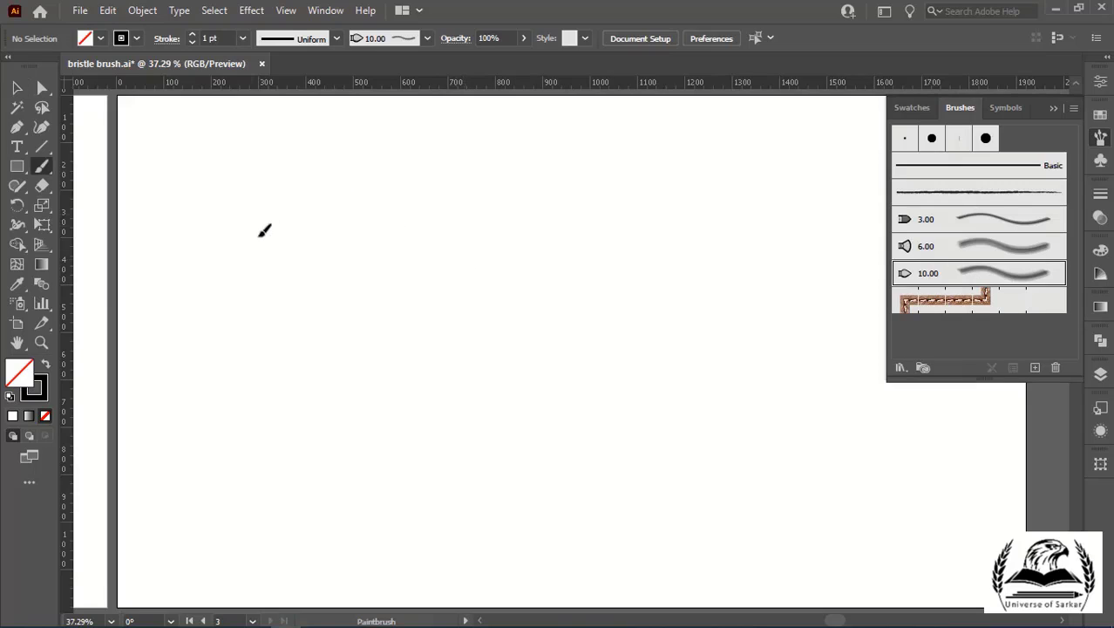
mouse_move(246, 232)
left_mouse_down()
mouse_move(528, 349)
mouse_move(553, 340)
left_mouse_up()
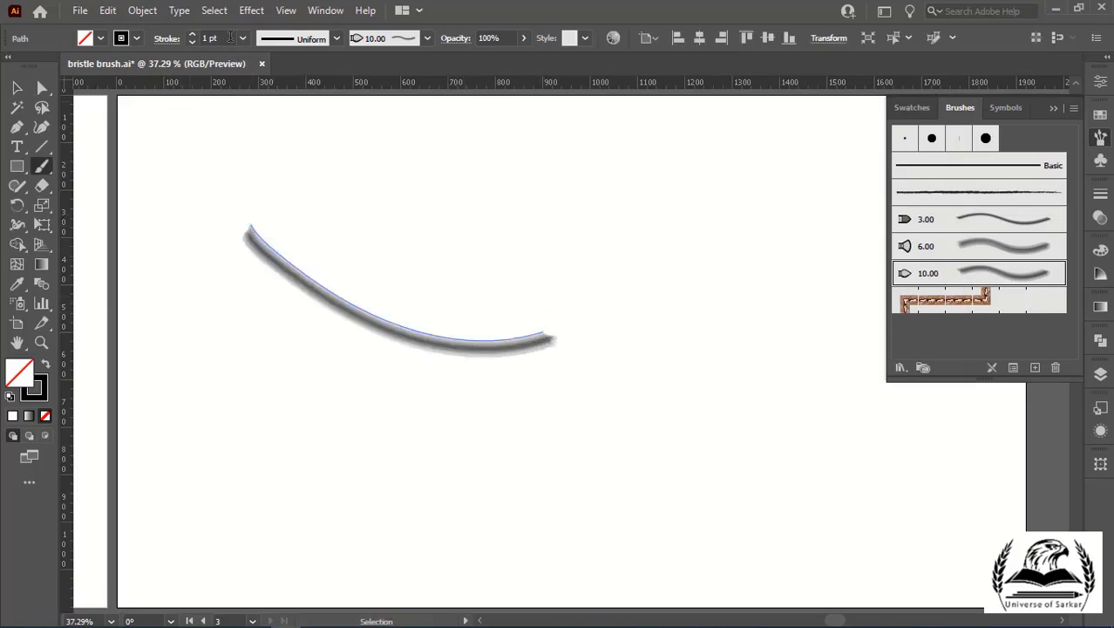
left_click(241, 40)
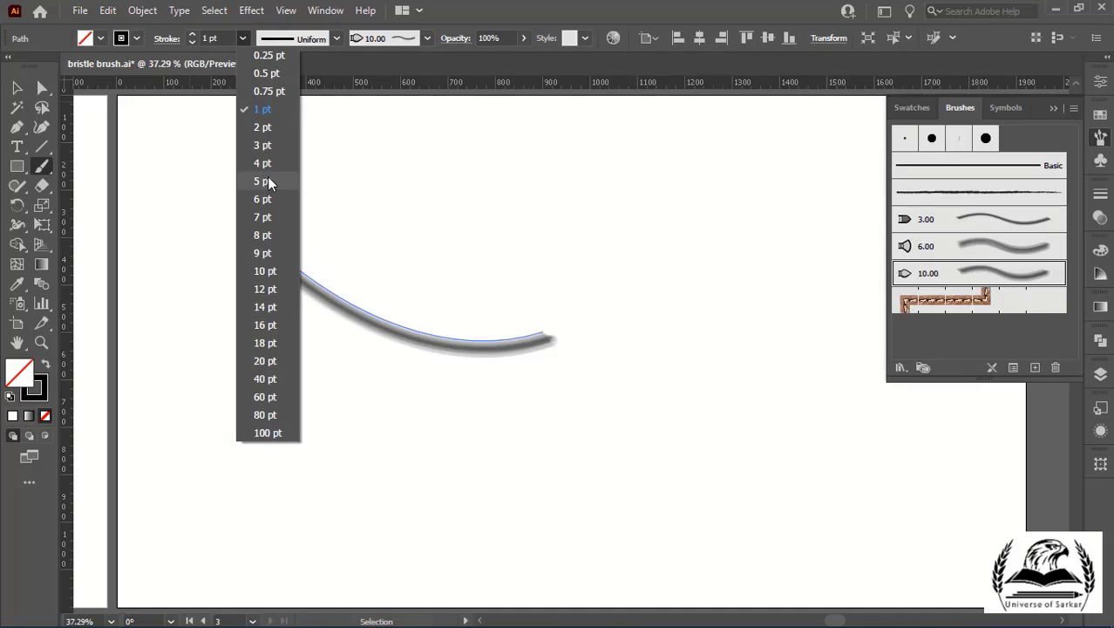
left_click(270, 180)
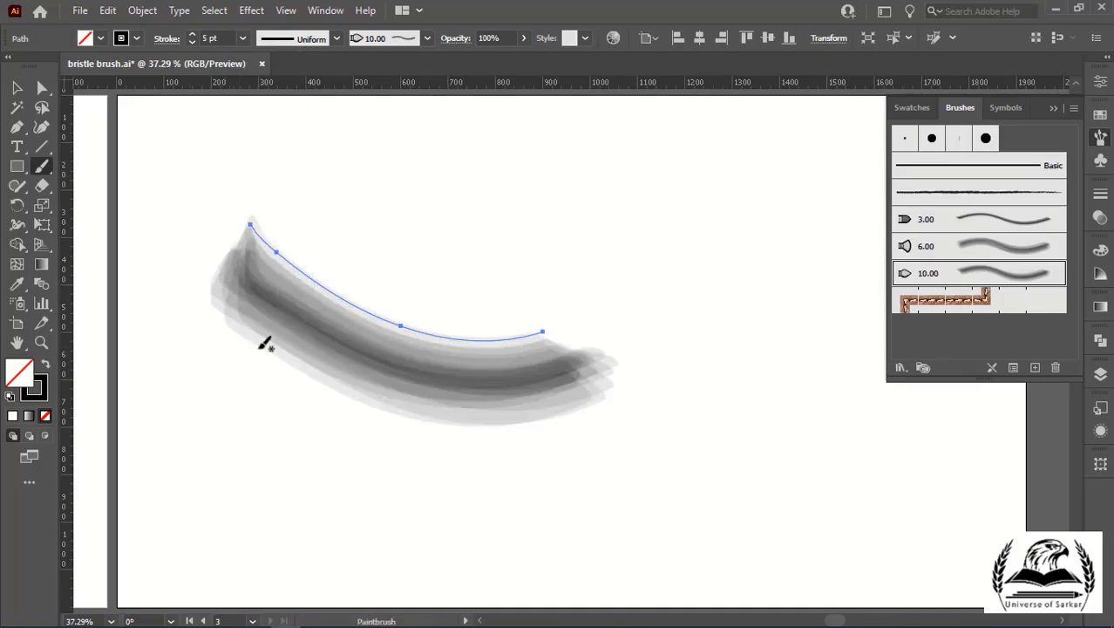
key("ctrl+shift+a")
left_click(137, 39)
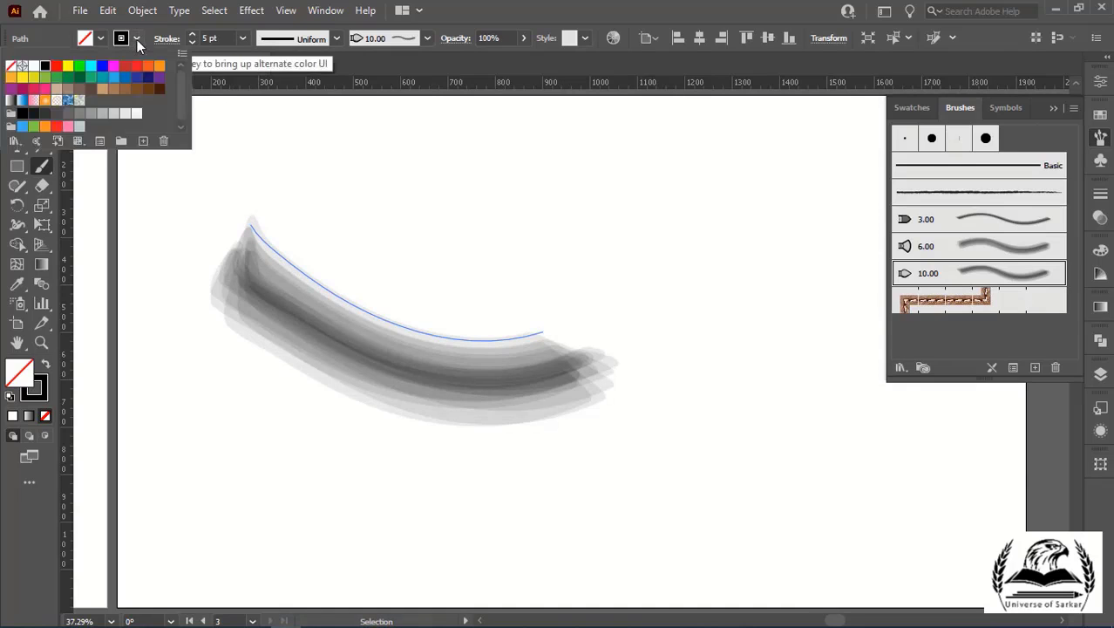
left_click(79, 67)
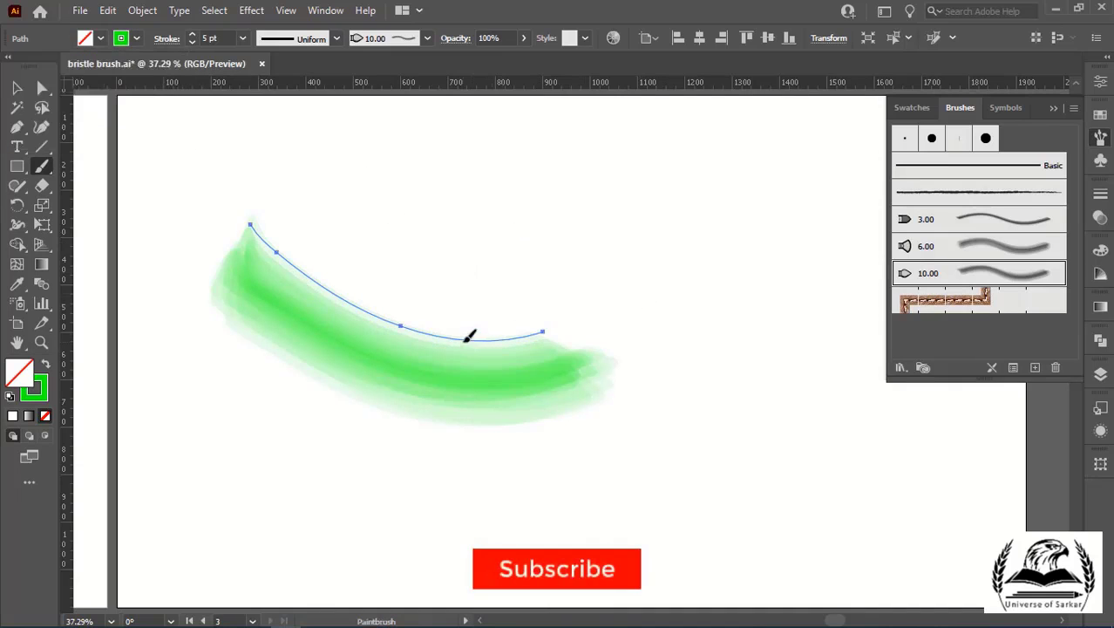
- Move the green stroke down-right, then paint an S-shaped stroke and another curved stroke on the right
mouse_move(457, 342)
left_mouse_down()
mouse_move(658, 449)
mouse_move(584, 506)
left_mouse_up()
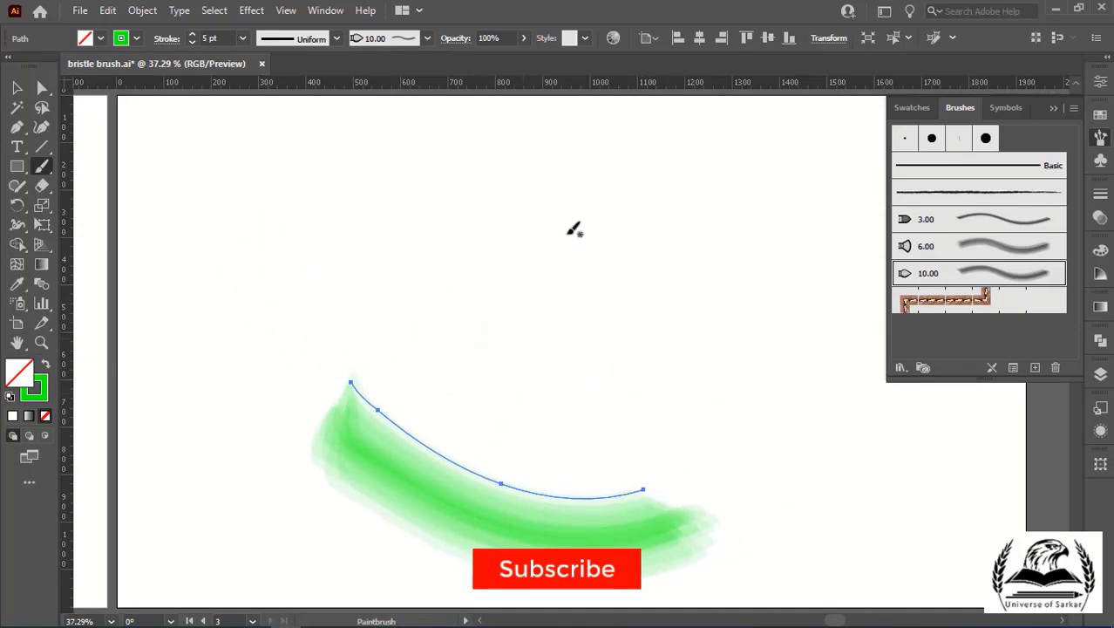
left_click_drag(776, 132, 702, 340)
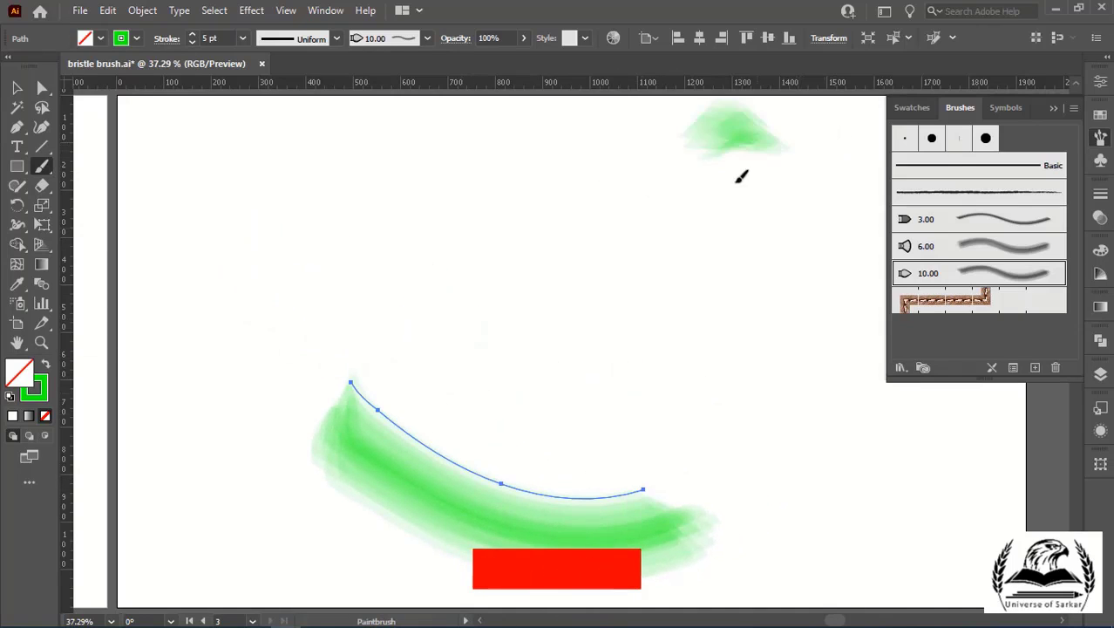
left_click_drag(766, 312, 655, 422)
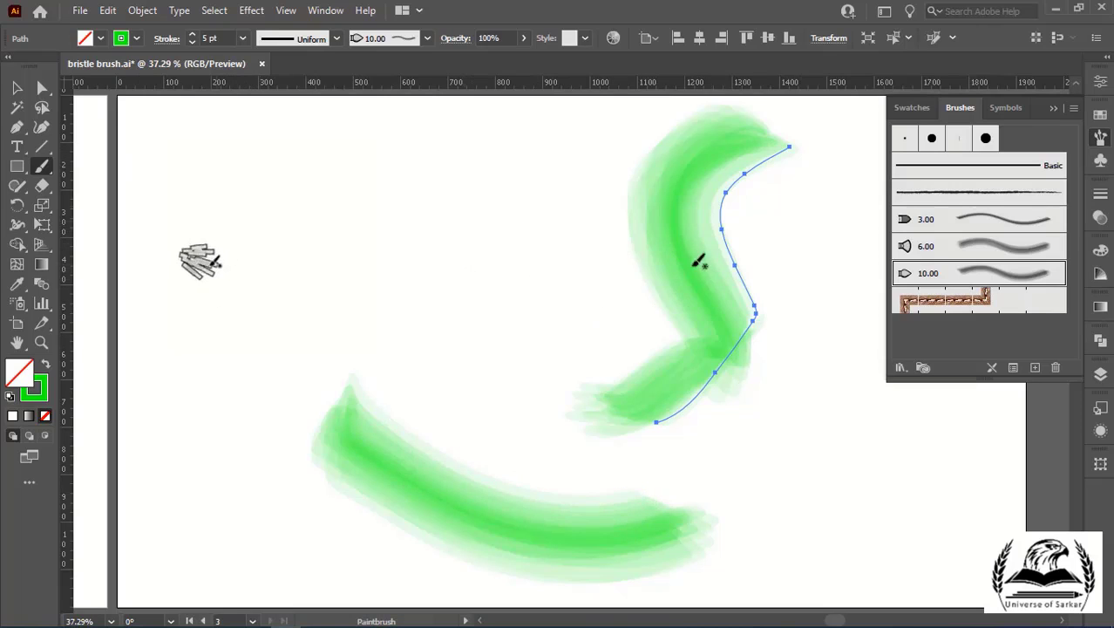
mouse_move(841, 213)
left_mouse_down()
mouse_move(846, 323)
mouse_move(915, 448)
left_mouse_up()
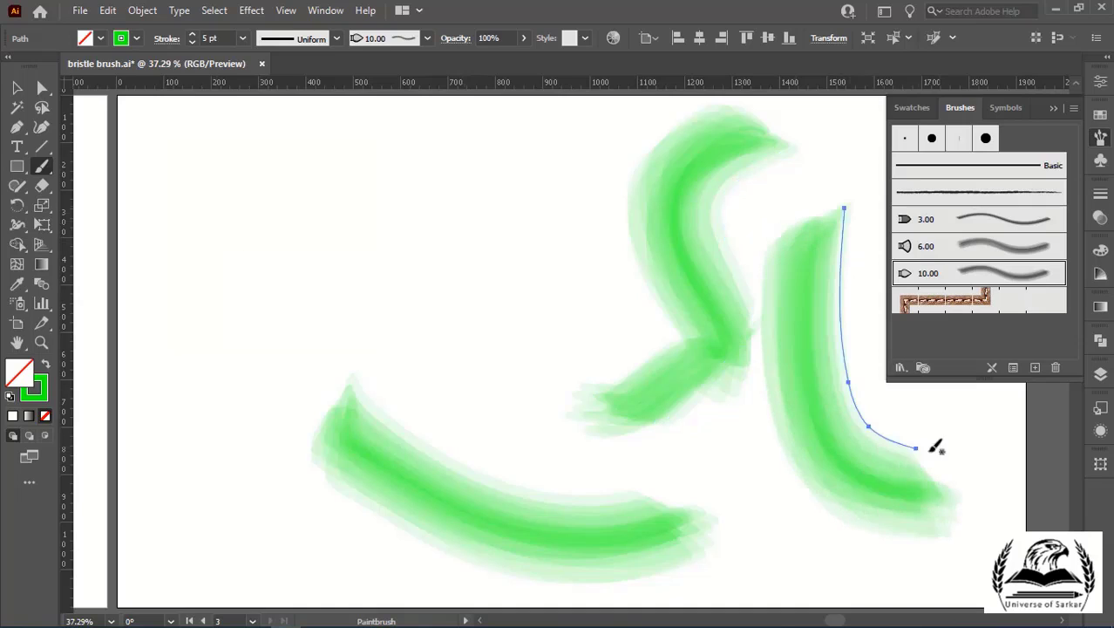